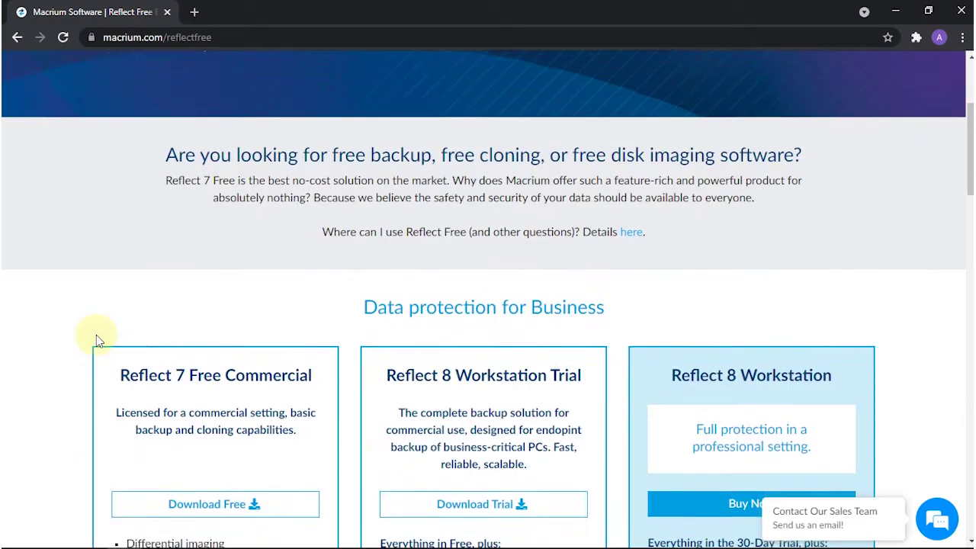
Start the free download of Reflect 7 Free from the Backup at Home section.
scroll(96, 335, down, 5)
scroll(96, 340, down, 4)
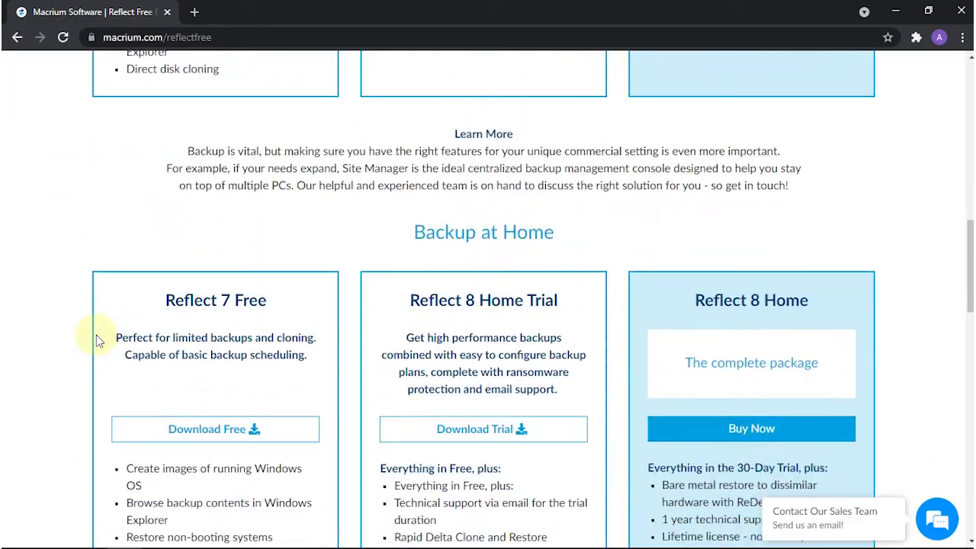
scroll(96, 344, down, 1)
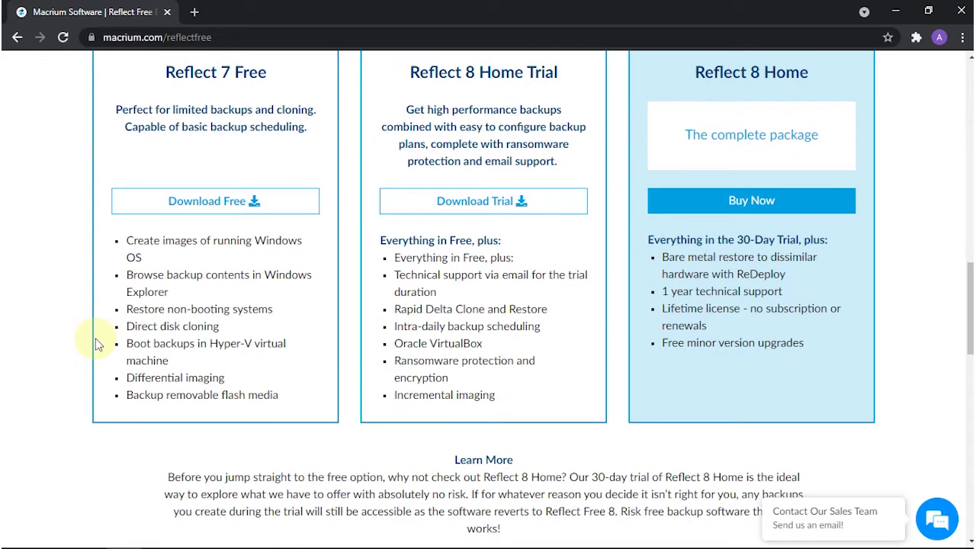
scroll(96, 344, up, 1)
click(228, 278)
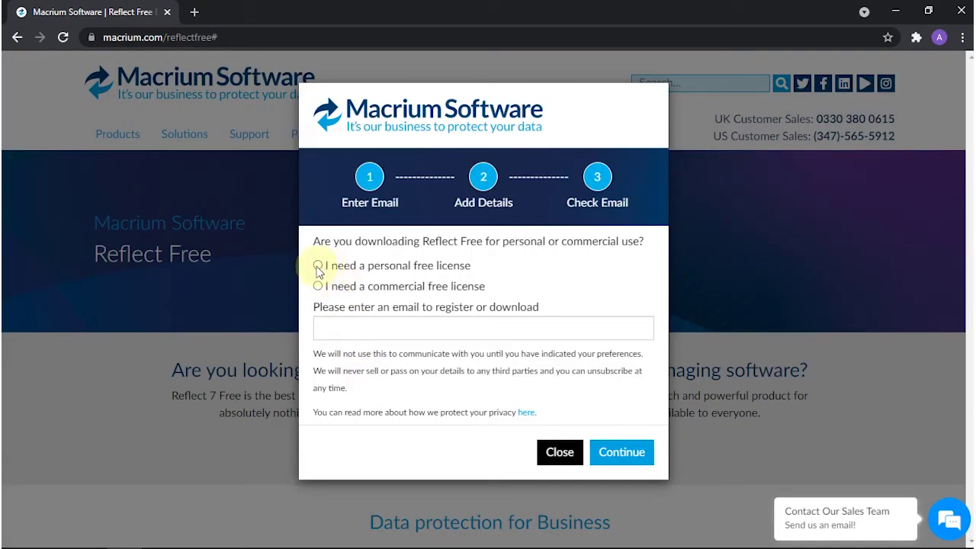
Register for a personal free license with an e-mail address and decline occasional news about Macrium software.
click(317, 266)
click(363, 324)
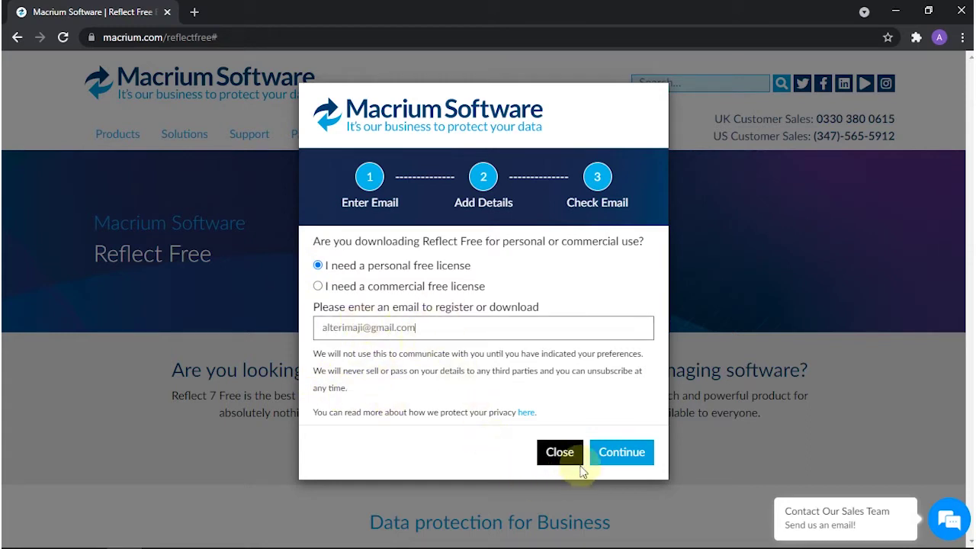
click(621, 464)
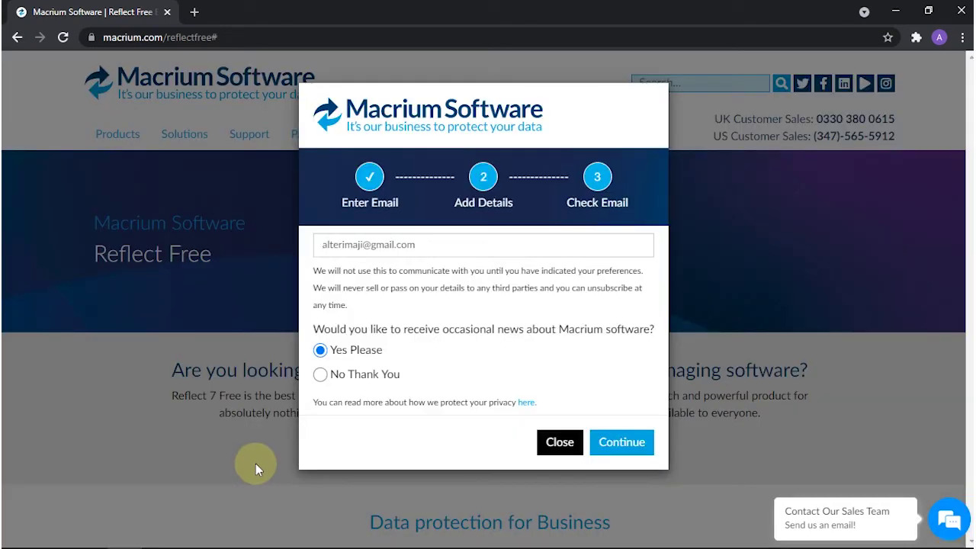
click(321, 381)
click(622, 444)
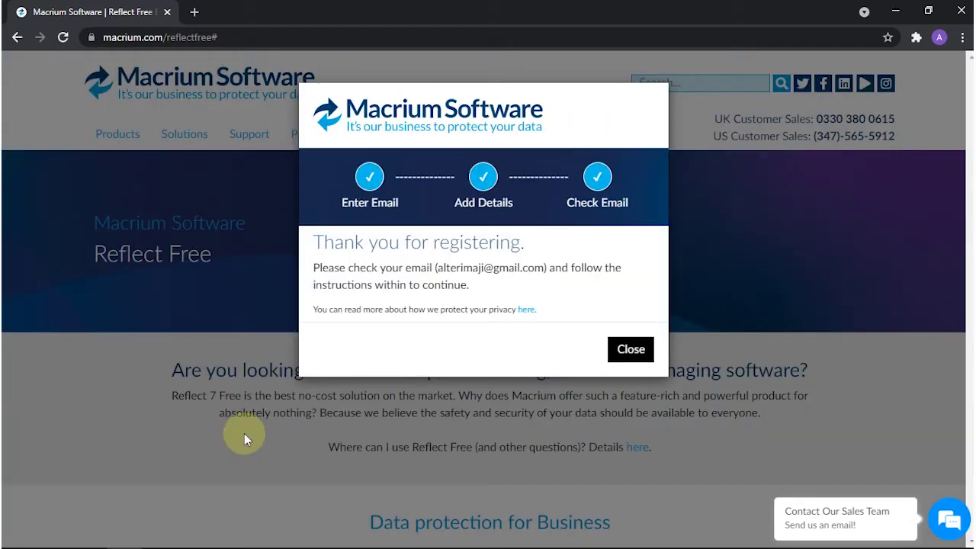
Open the Macrium Software Registration e-mail in Gmail and follow its link to complete registration and start the download.
click(195, 12)
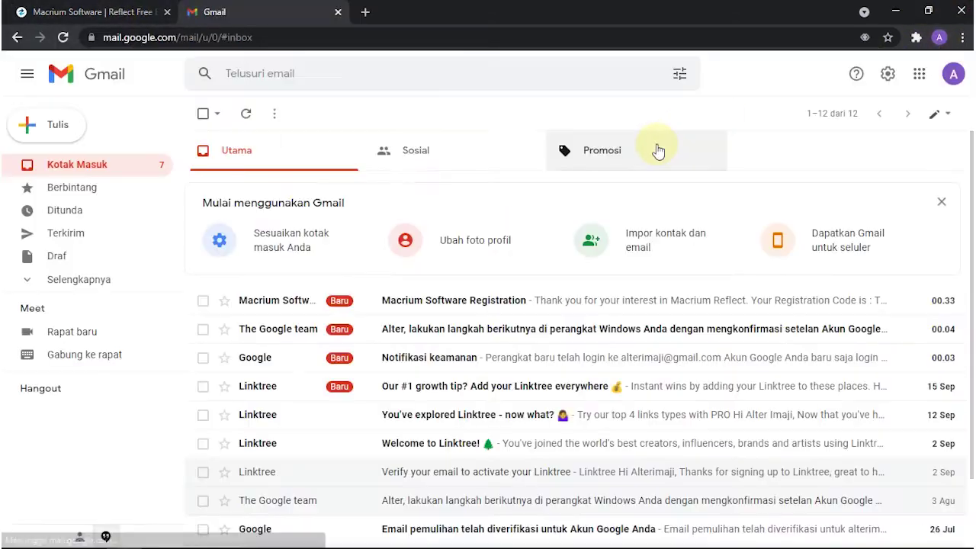
click(402, 303)
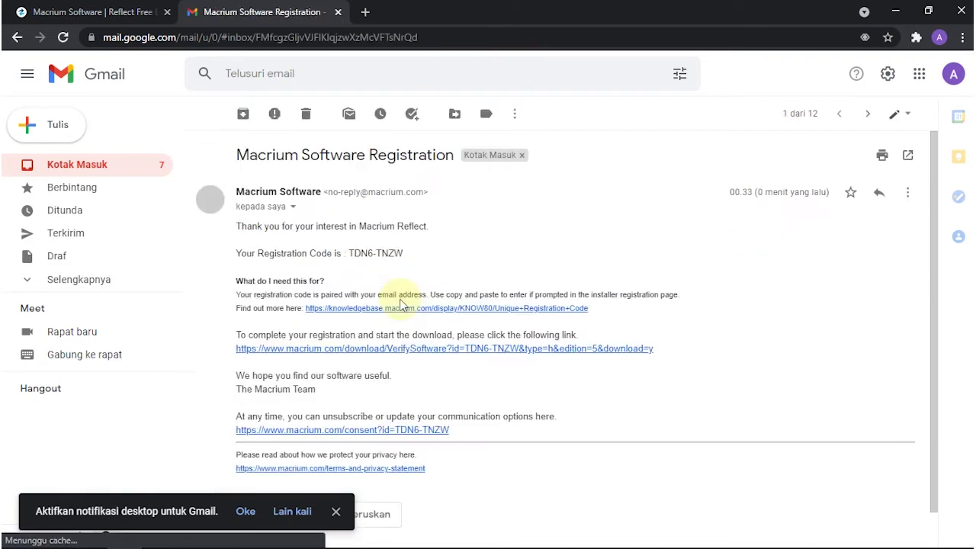
drag(349, 253, 403, 255)
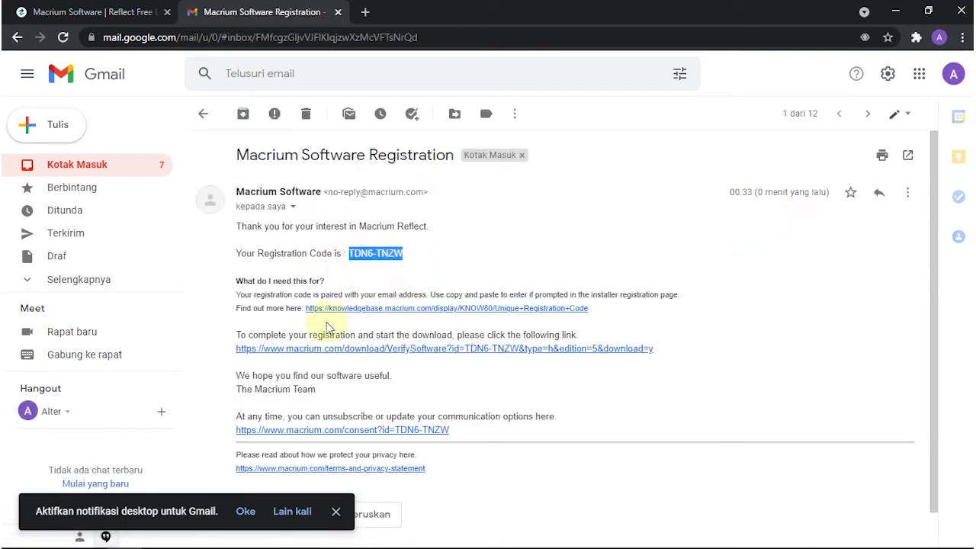
click(305, 336)
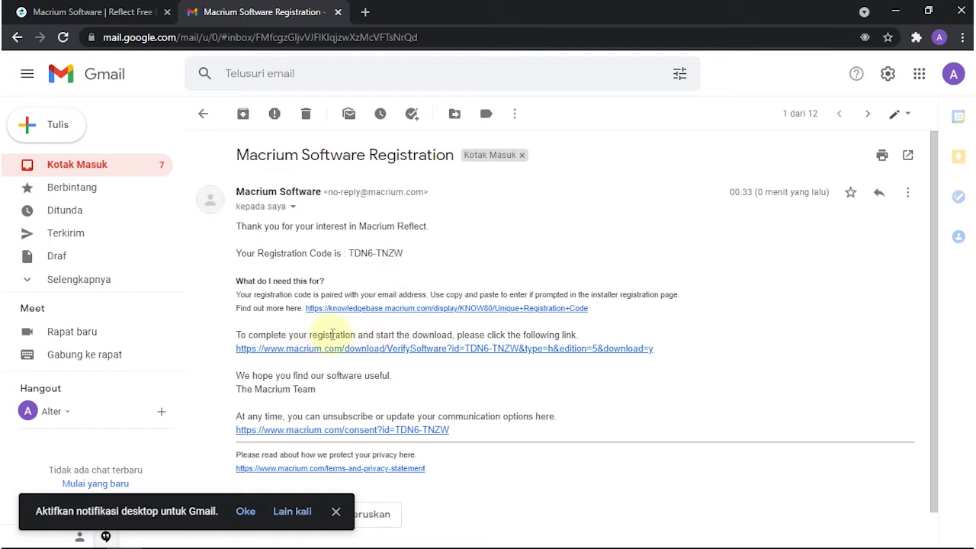
click(297, 352)
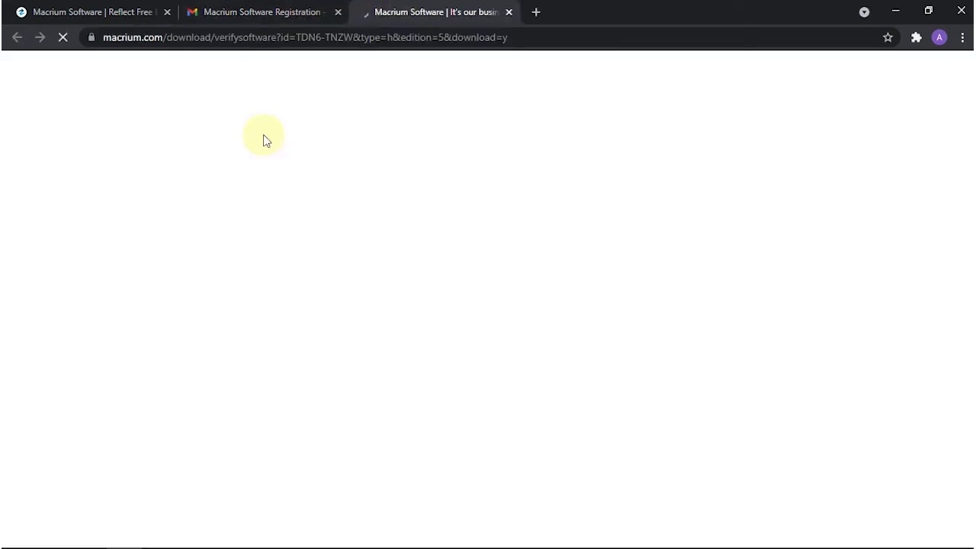
Show the downloaded ReflectDLHF.exe in its folder and run it.
scroll(399, 221, down, 5)
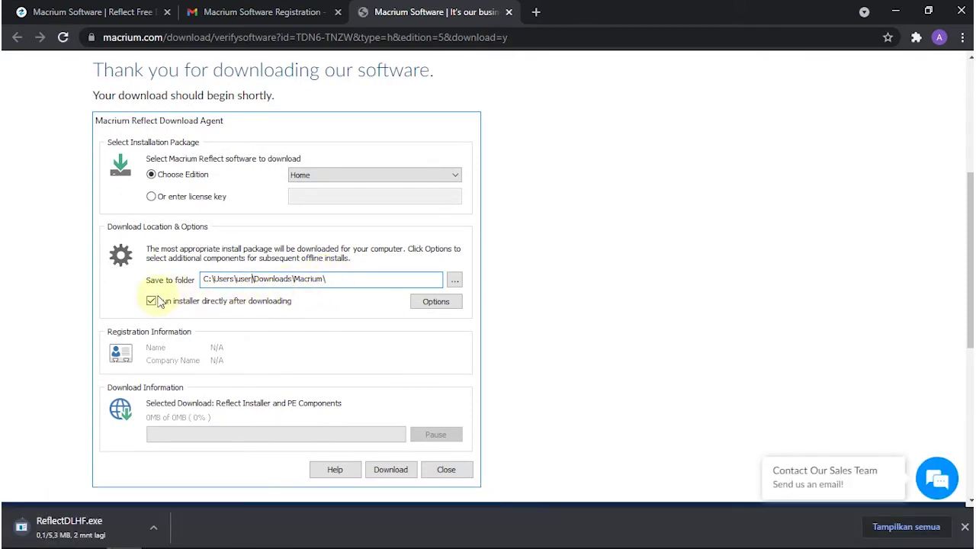
scroll(158, 302, down, 1)
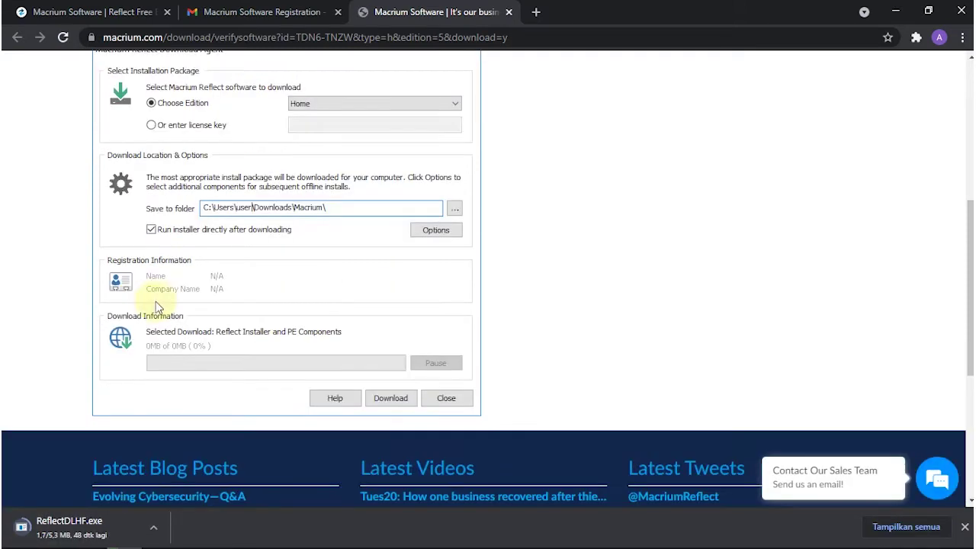
click(153, 527)
click(165, 483)
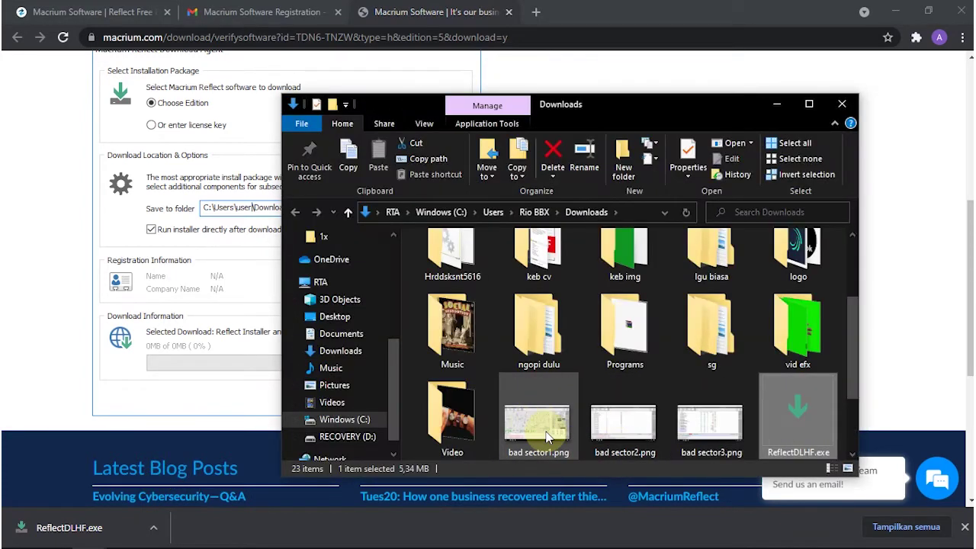
double_click(803, 420)
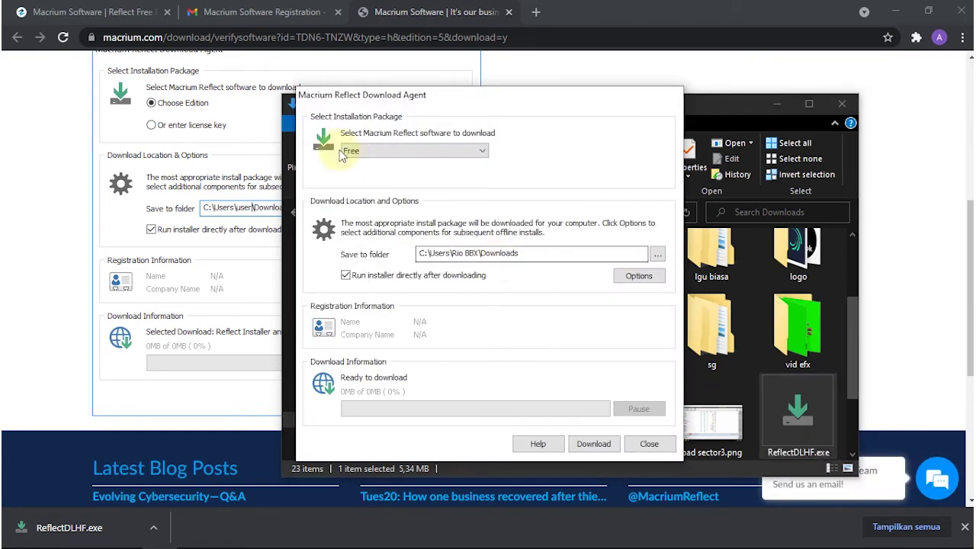
Choose the Free installation package in the download agent and set the save folder to Desktop.
click(373, 153)
click(368, 164)
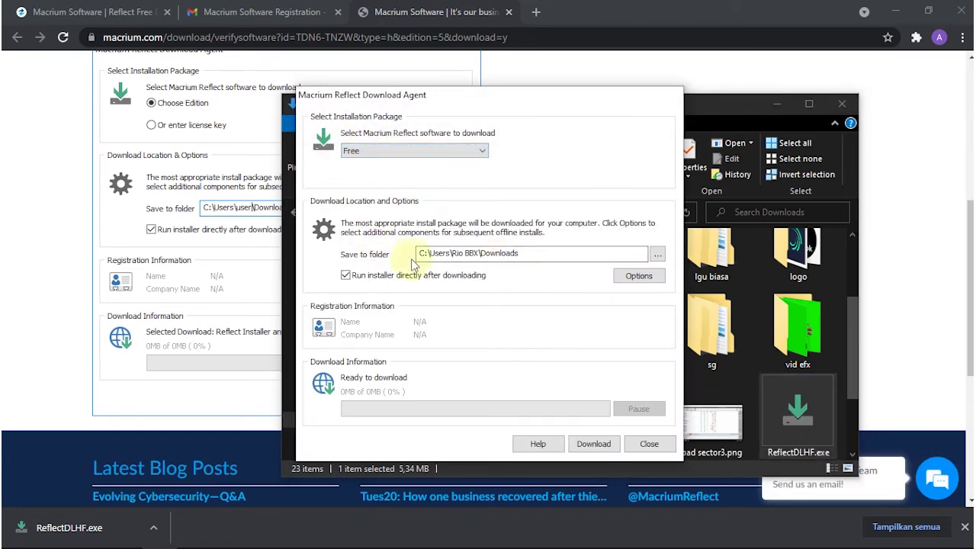
click(659, 258)
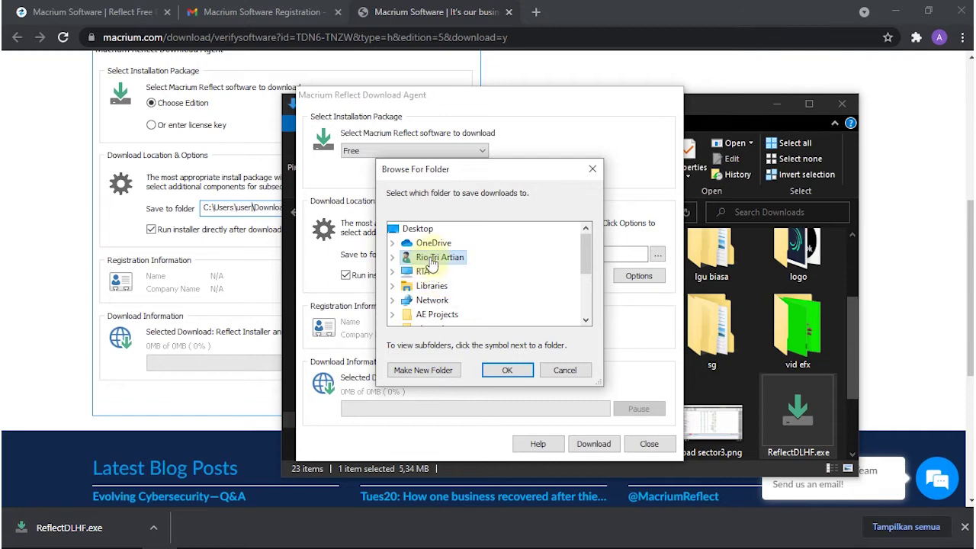
click(418, 229)
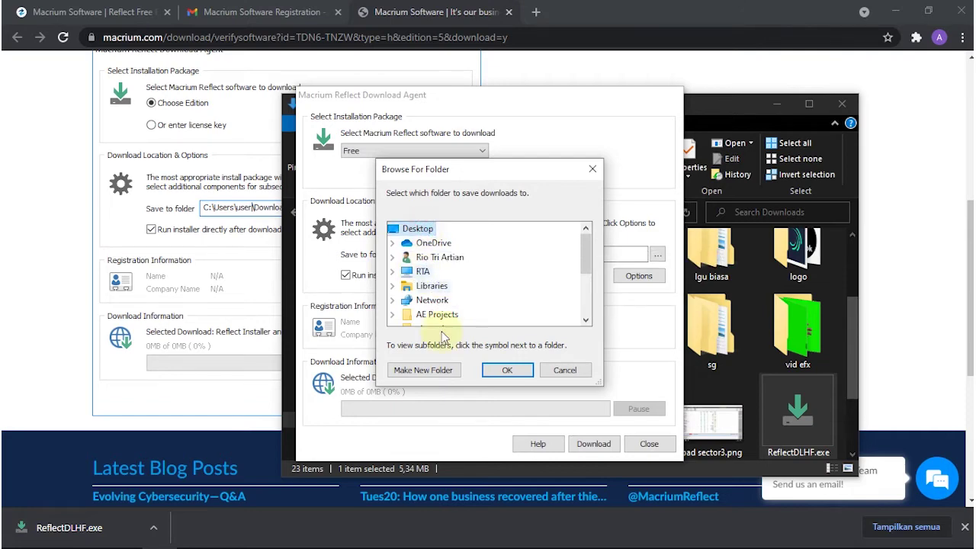
click(509, 370)
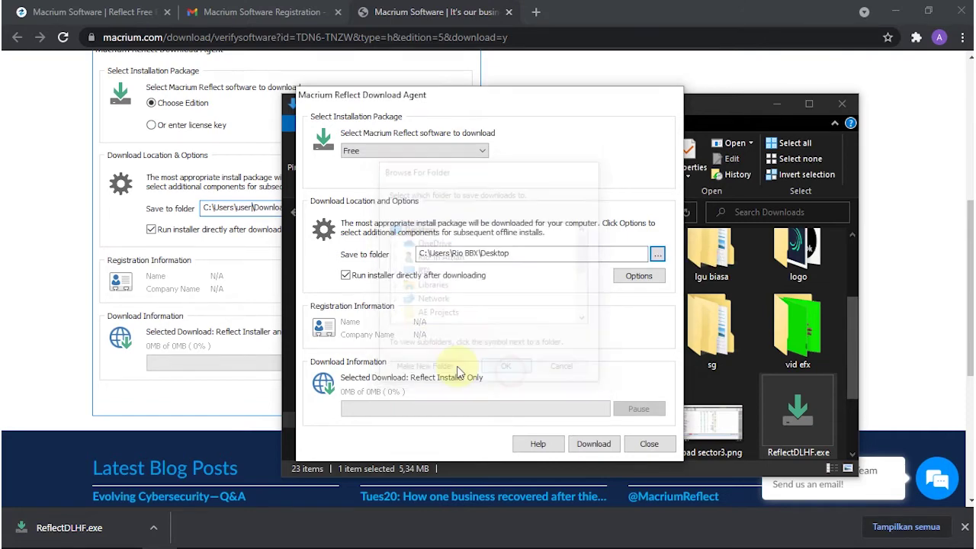
Turn off running the installer directly after downloading and download the Reflect installer.
click(346, 276)
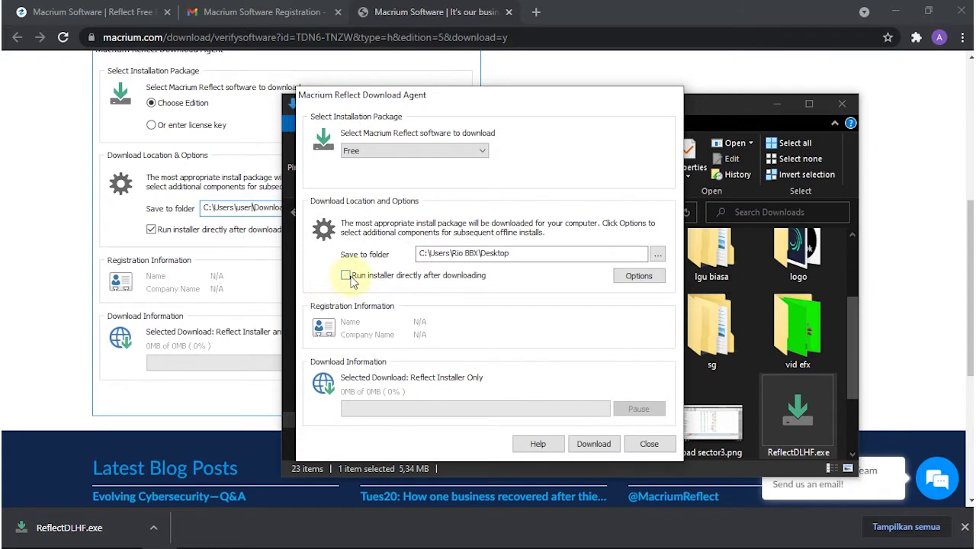
click(594, 445)
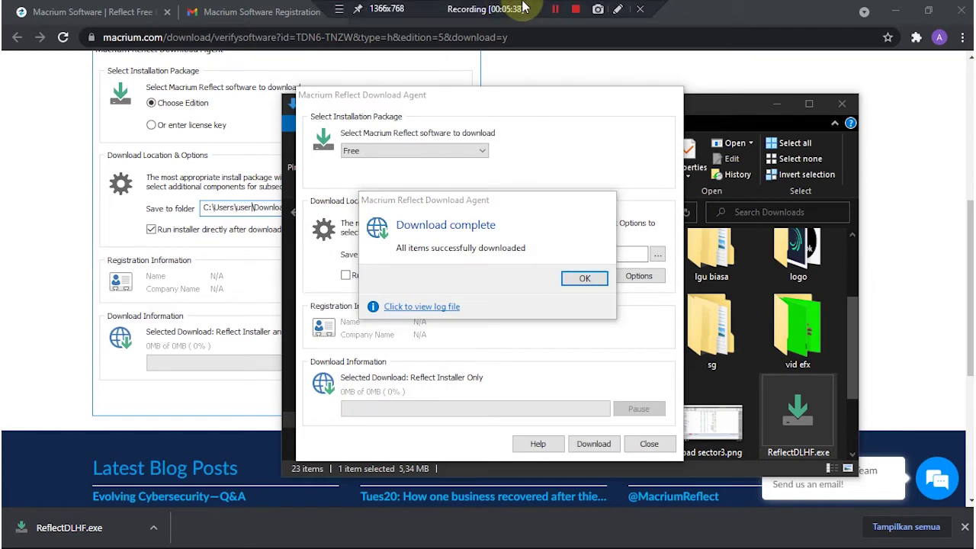
click(584, 279)
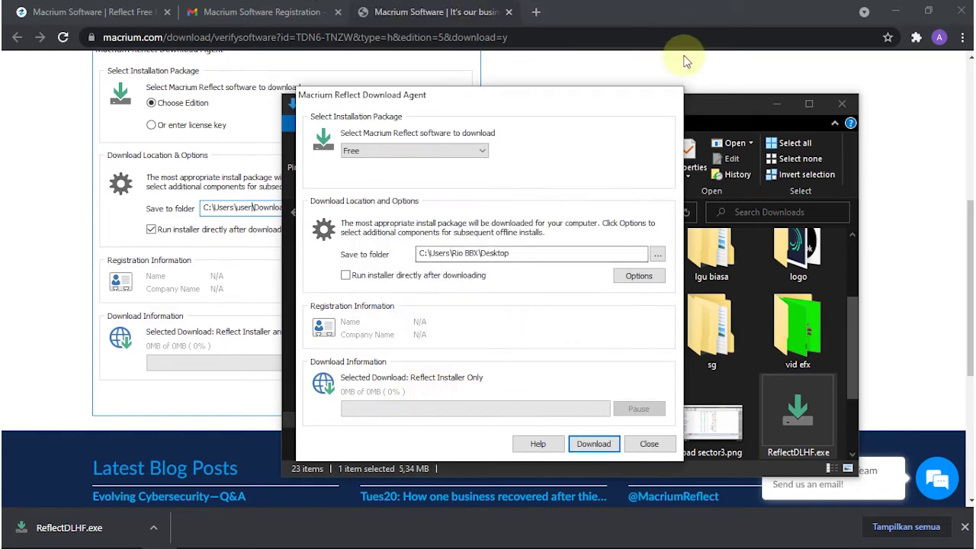
Close the download agent, run v7.3.5854_reflect_setup_free_x64.exe from the desktop's Macrium folder and extract the setup files.
click(896, 11)
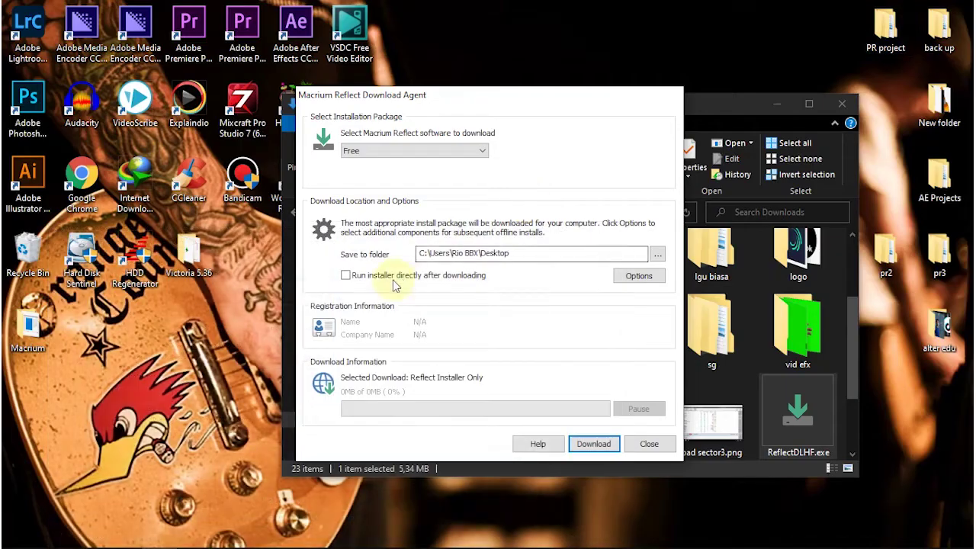
click(649, 443)
double_click(28, 326)
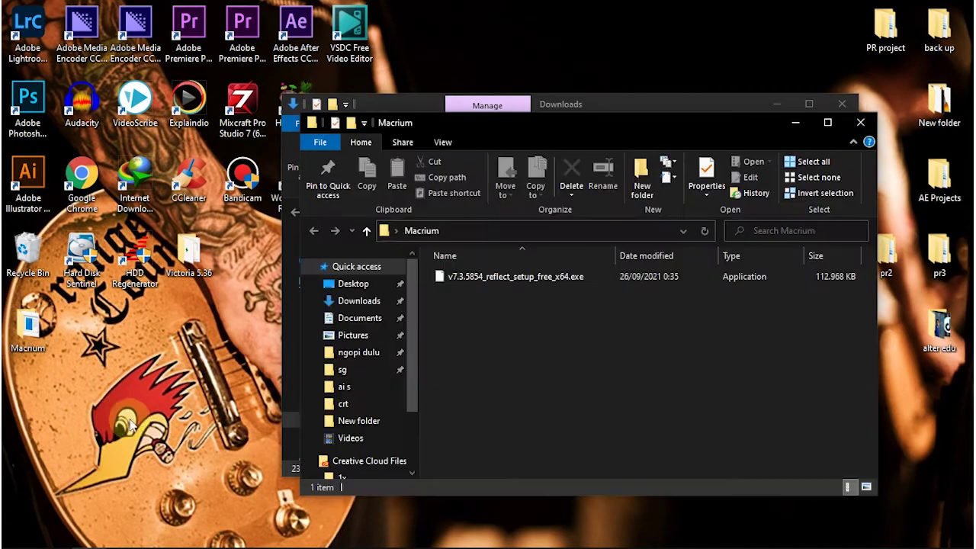
double_click(489, 277)
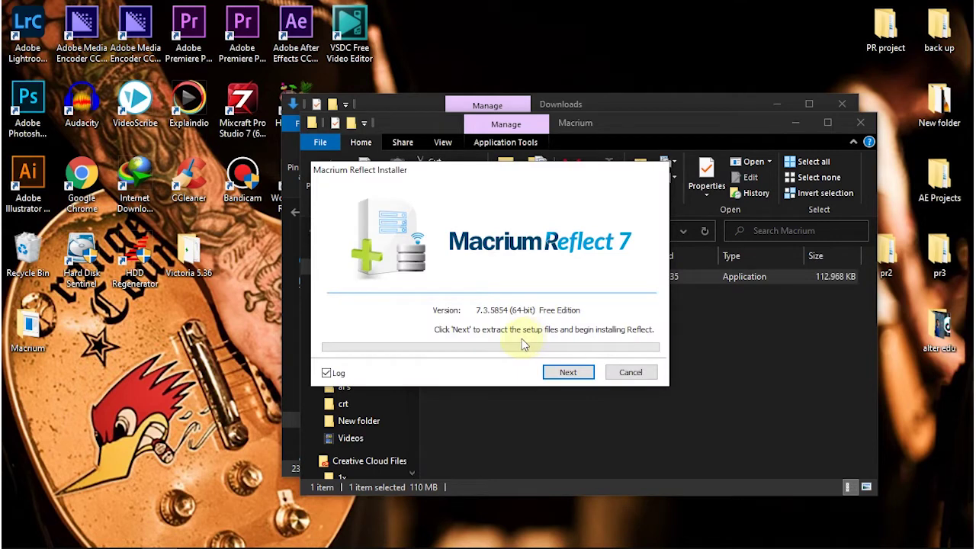
click(564, 372)
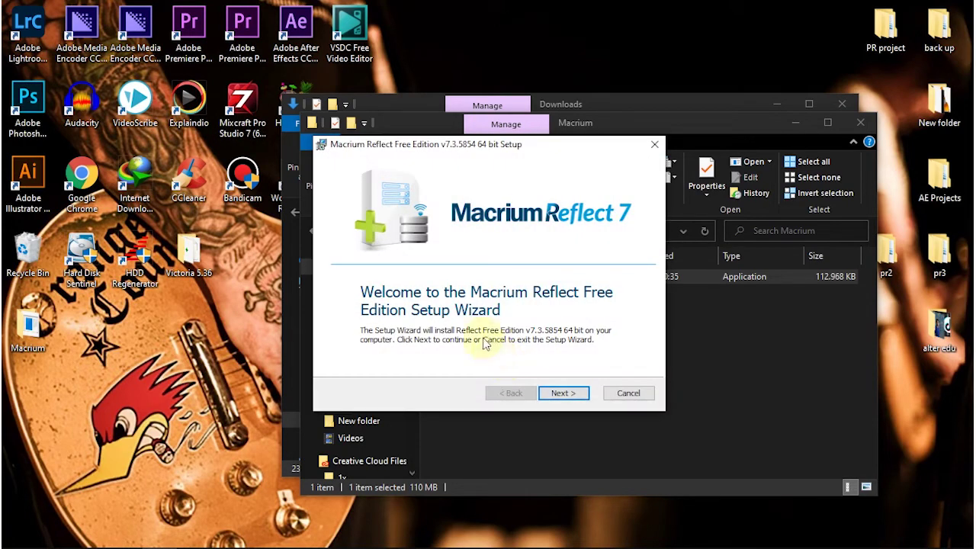
Accept the license agreement in the setup wizard and choose the Home free edition licence.
click(562, 393)
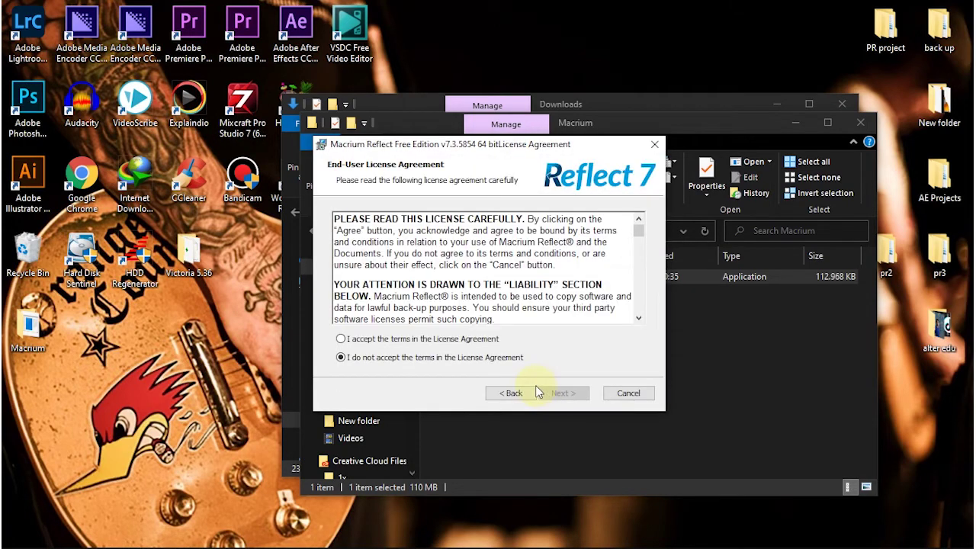
click(341, 339)
click(566, 398)
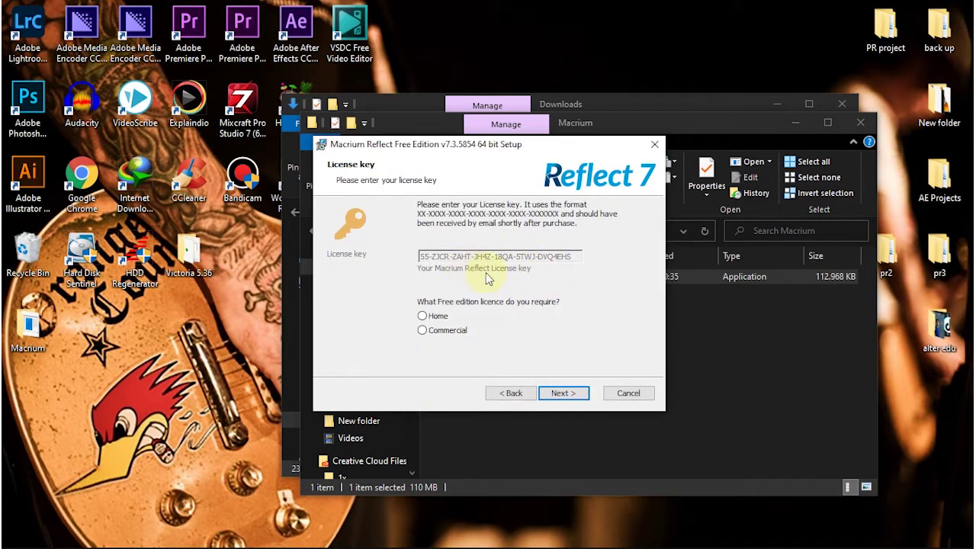
click(422, 316)
click(563, 394)
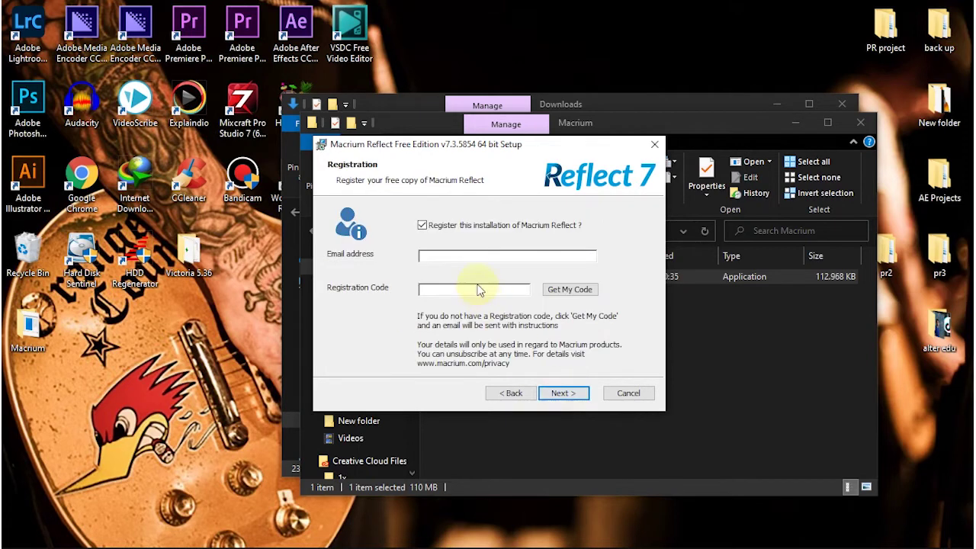
Enter the registration e-mail address in the installer, and copy the registration code from the Macrium e-mail in Chrome.
text(al)
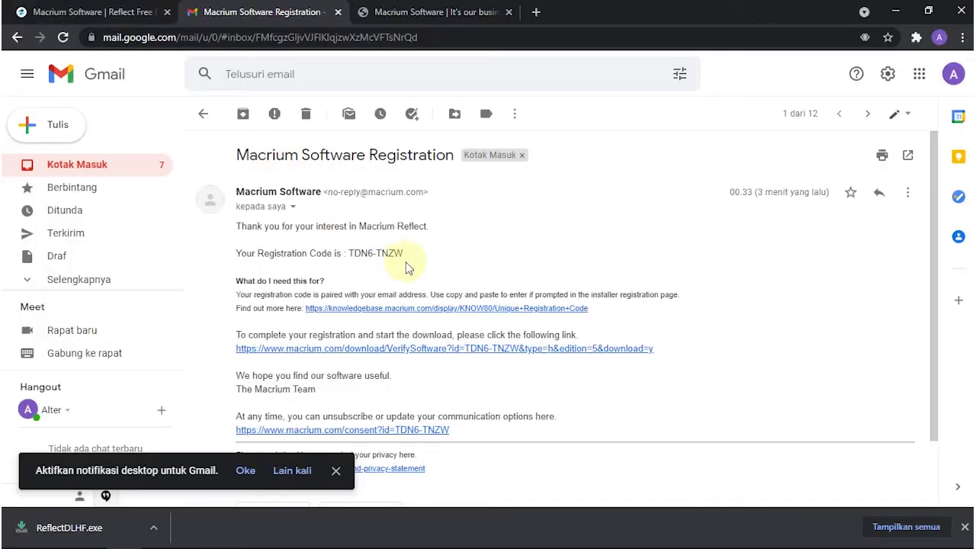
drag(402, 255, 347, 255)
right_click(350, 254)
click(359, 263)
Return to the Macrium Reflect setup, paste the registration code and submit the registration.
mouse_move(159, 535)
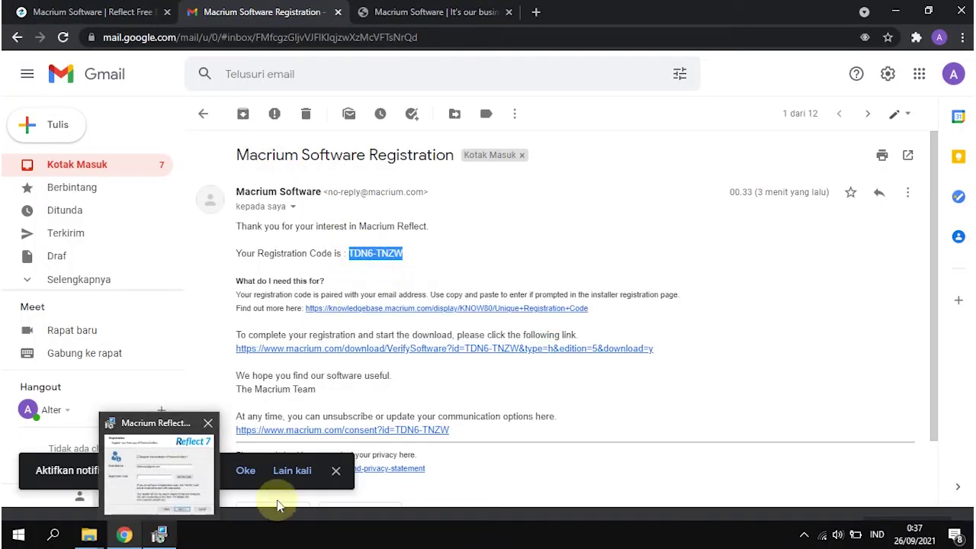
click(335, 471)
click(159, 535)
click(425, 289)
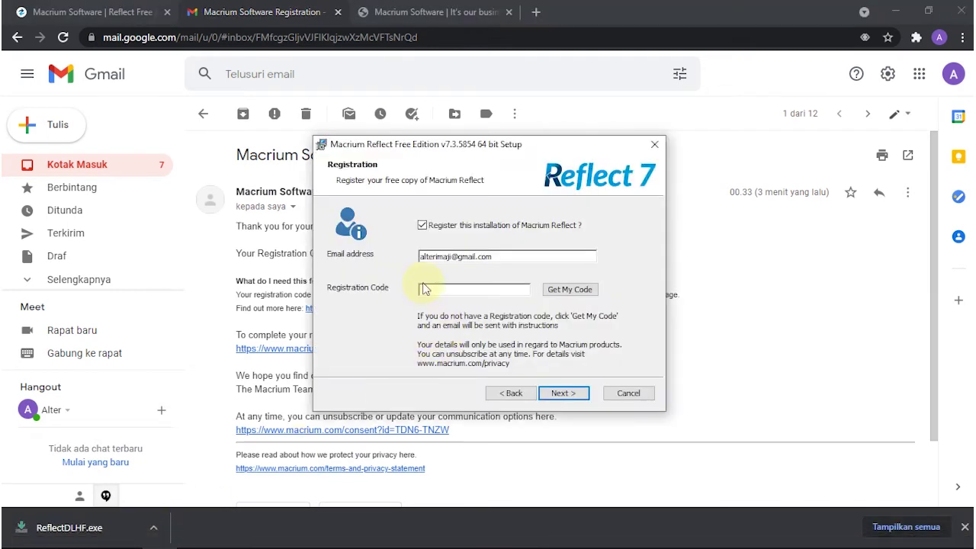
key(ctrl+v)
click(575, 395)
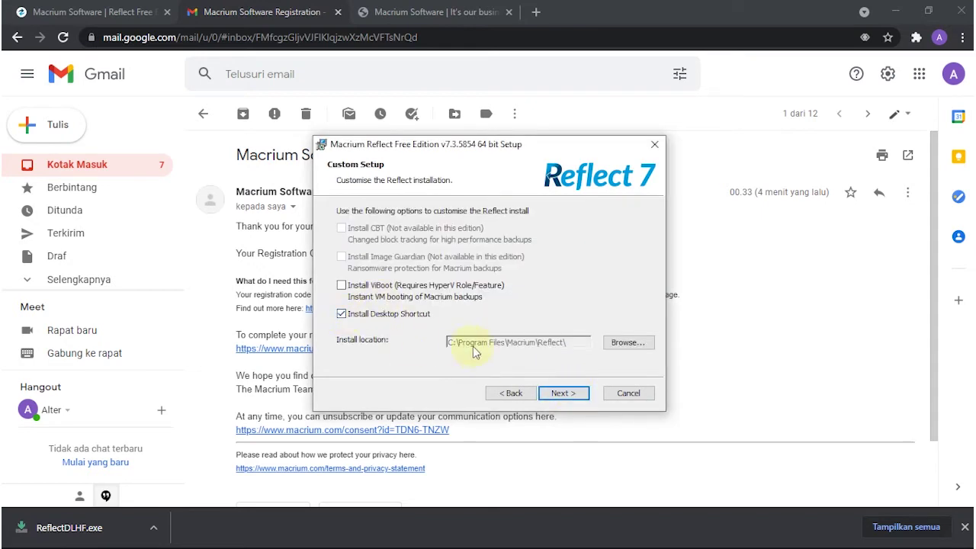
Accept the custom setup options with the desktop shortcut and install Macrium Reflect.
click(563, 393)
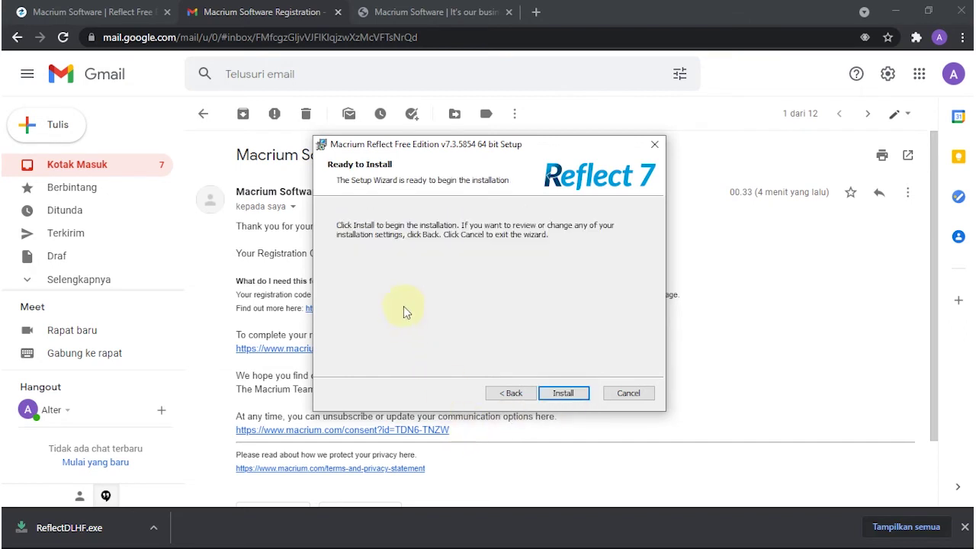
click(574, 395)
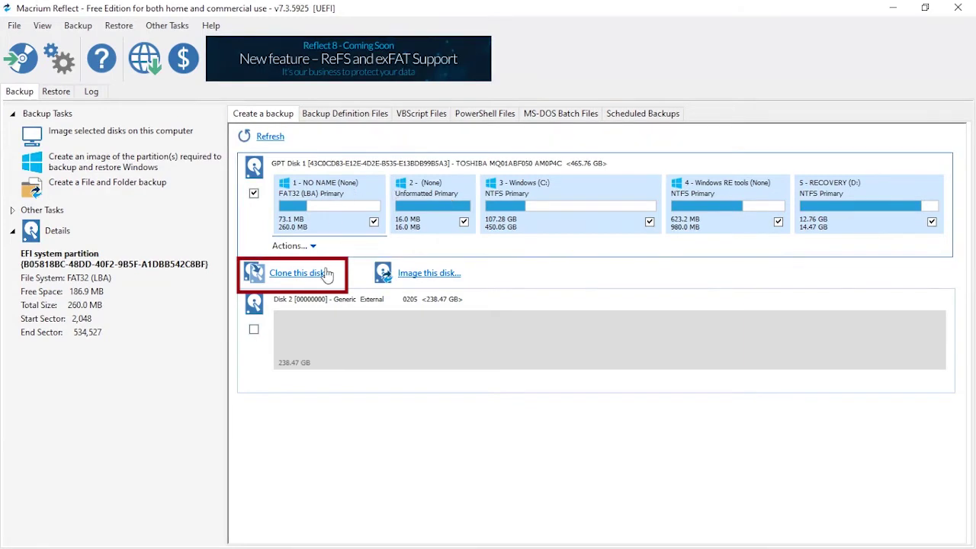
Start cloning the TOSHIBA disk with all its partitions selected, and choose the 238.47 GB external Disk 2 as the destination.
click(298, 273)
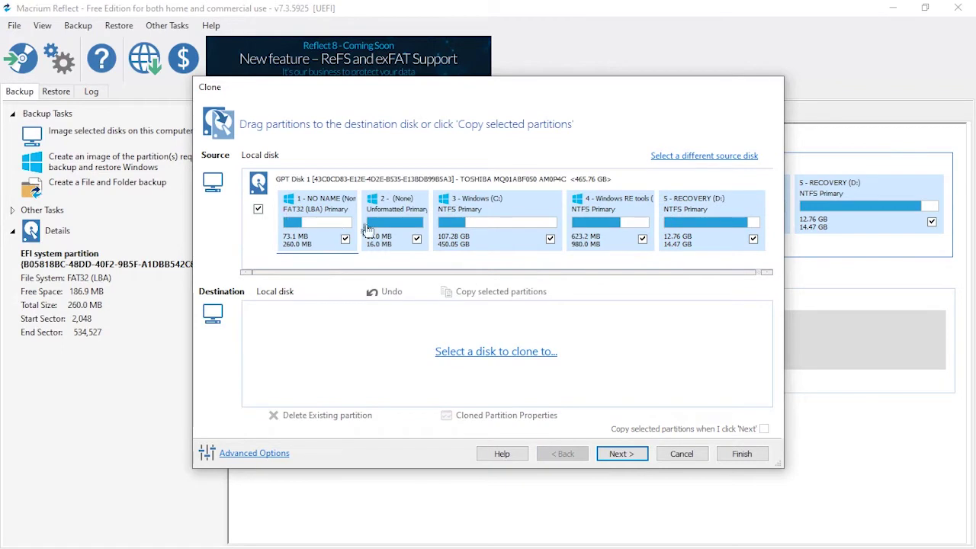
click(550, 239)
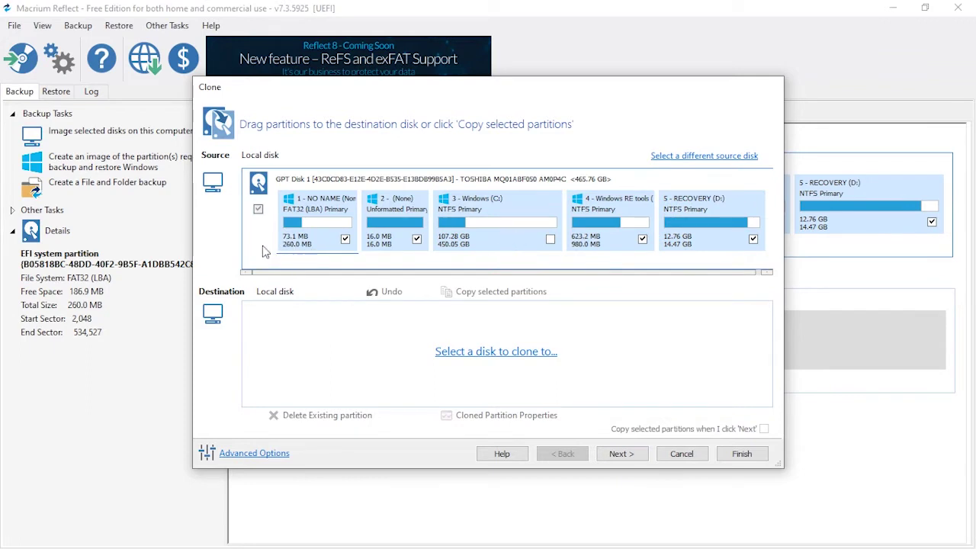
click(550, 239)
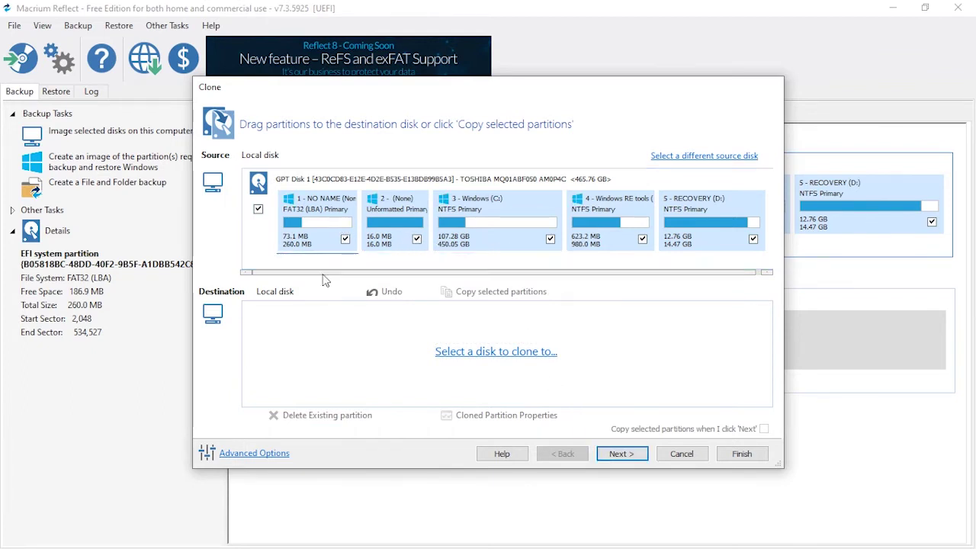
click(513, 361)
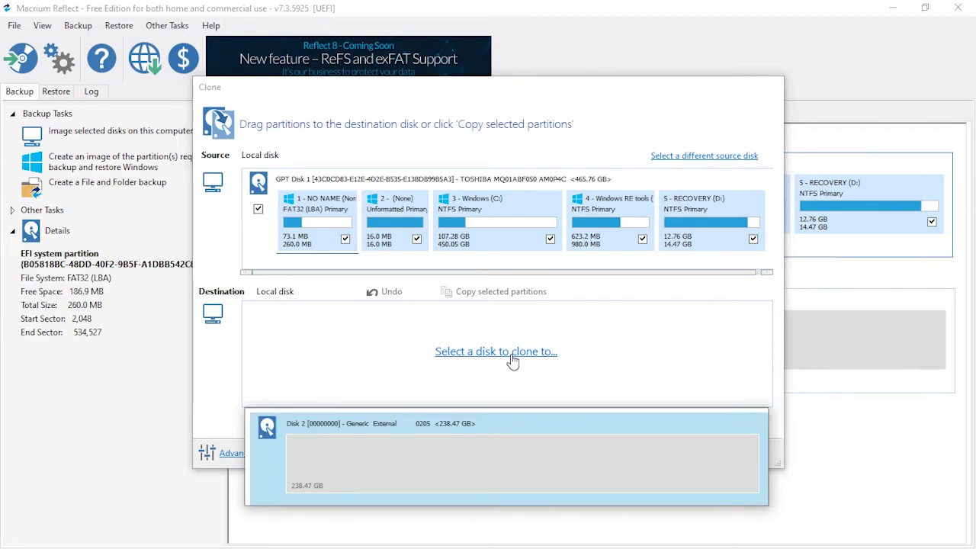
click(419, 425)
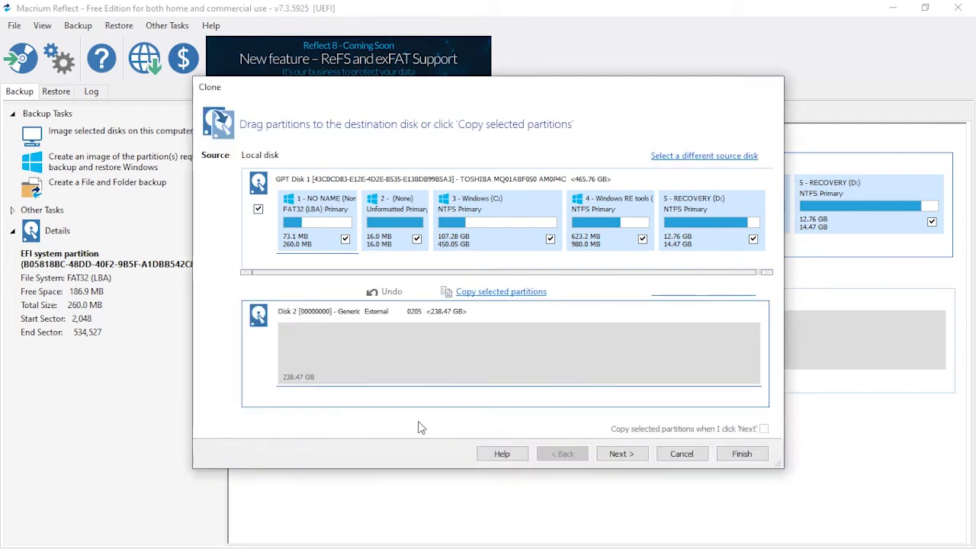
Exclude the Windows (C:) partition from the source selection and copy the selected partitions to the destination disk.
click(326, 233)
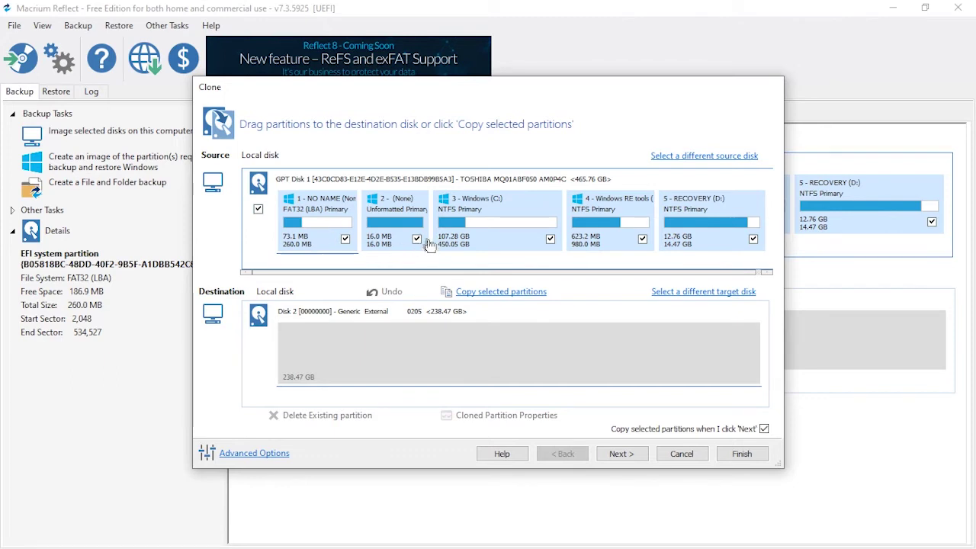
click(550, 241)
click(550, 239)
click(550, 240)
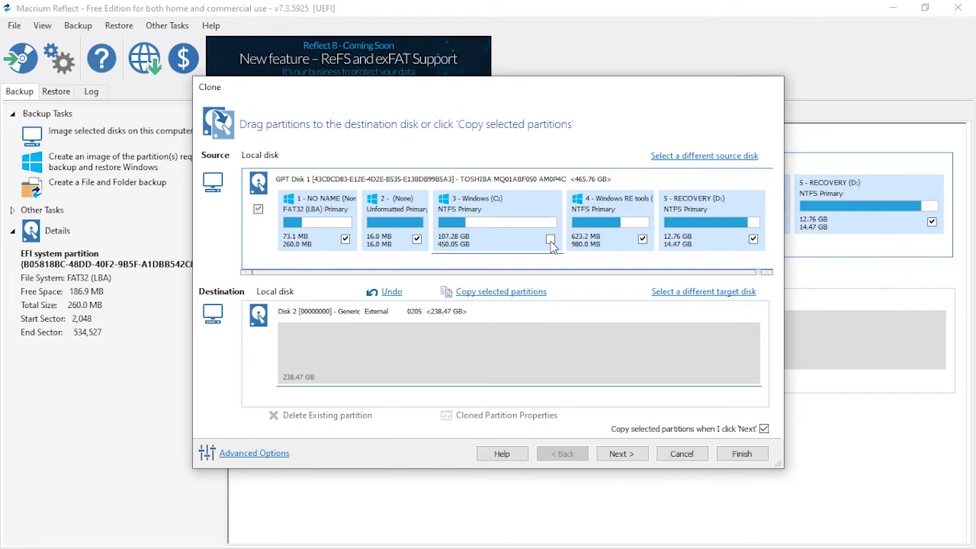
click(550, 239)
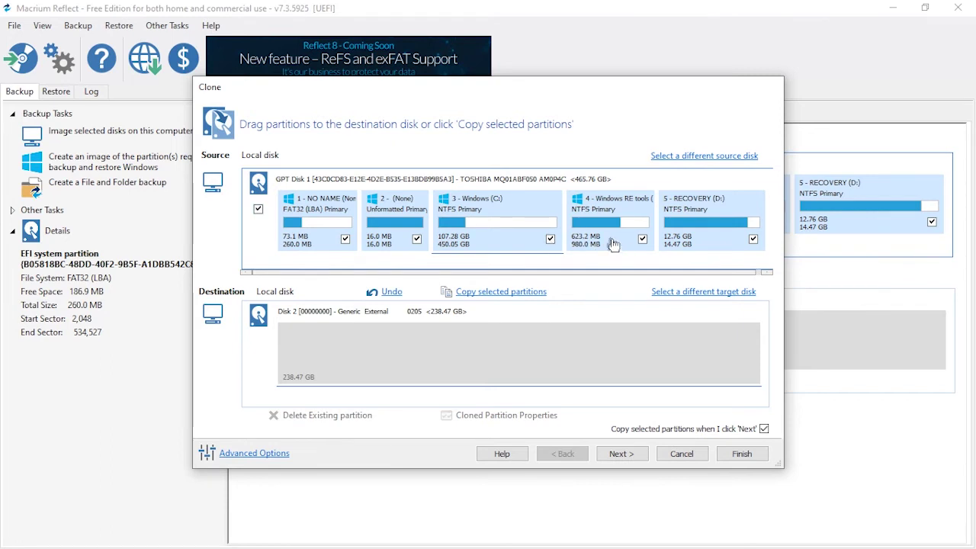
click(550, 239)
click(523, 297)
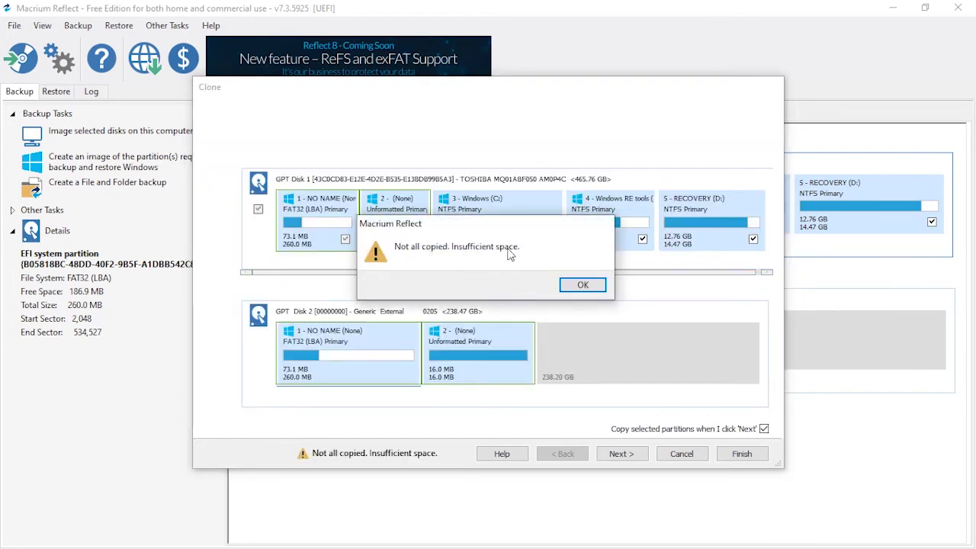
click(581, 286)
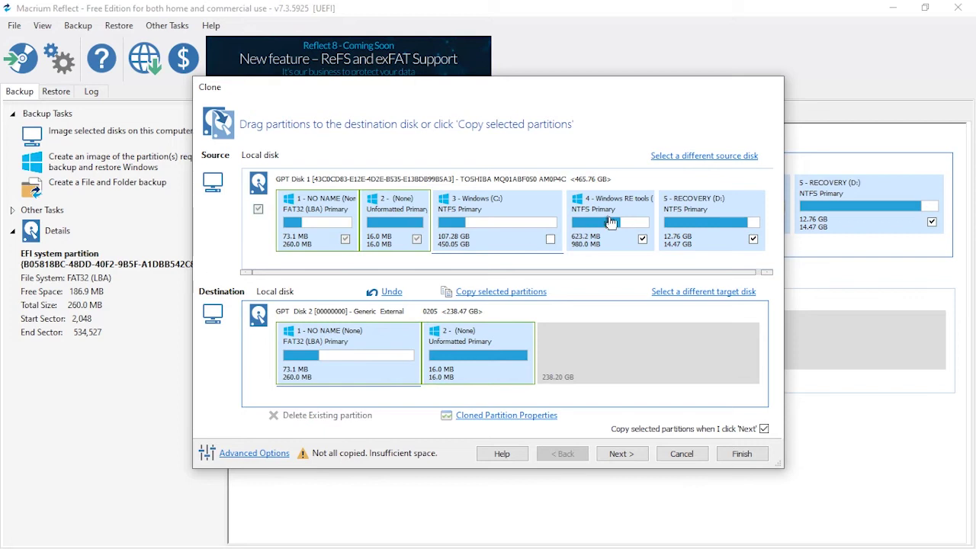
Add the Windows RE tools, RECOVERY (D:) and Windows (C:) source partitions to the destination's unallocated space, in that order.
drag(610, 221, 582, 360)
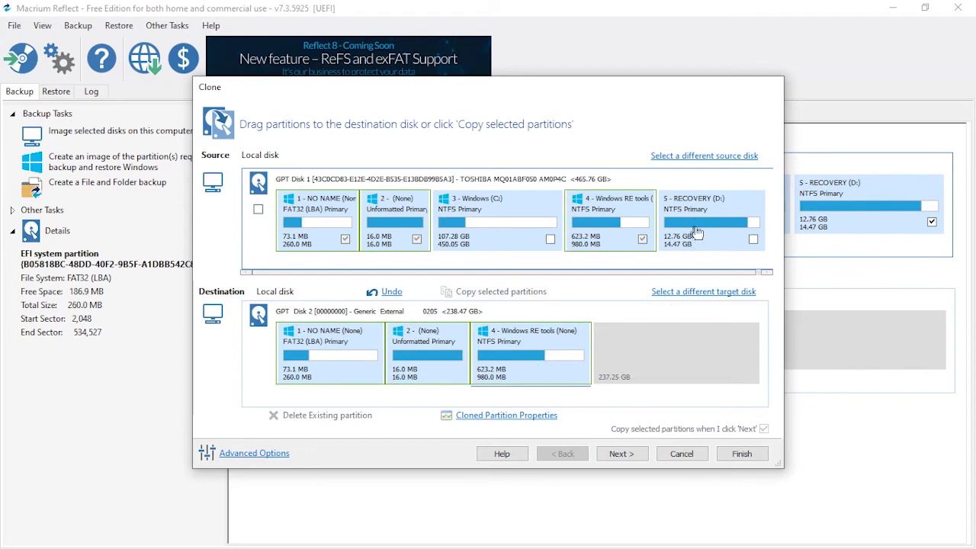
drag(690, 229, 630, 358)
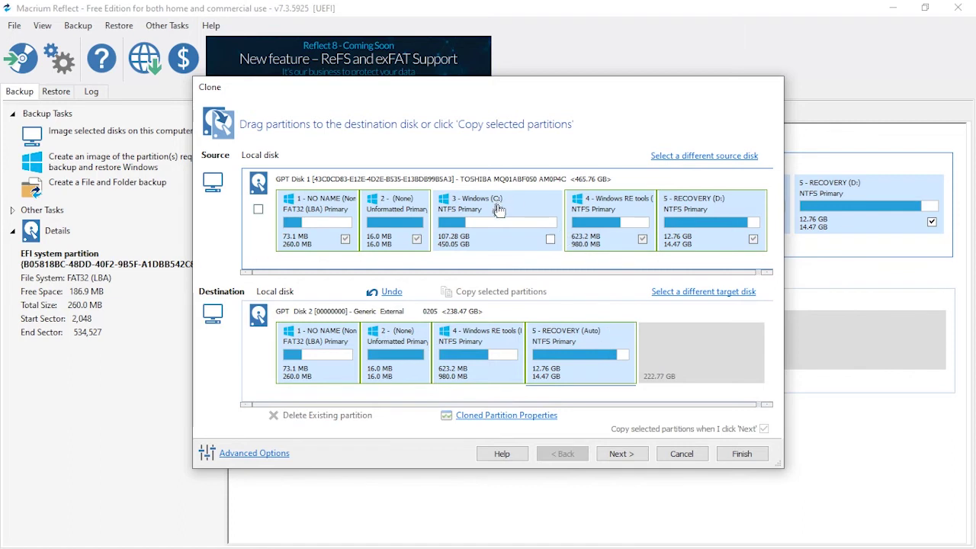
drag(500, 210, 713, 348)
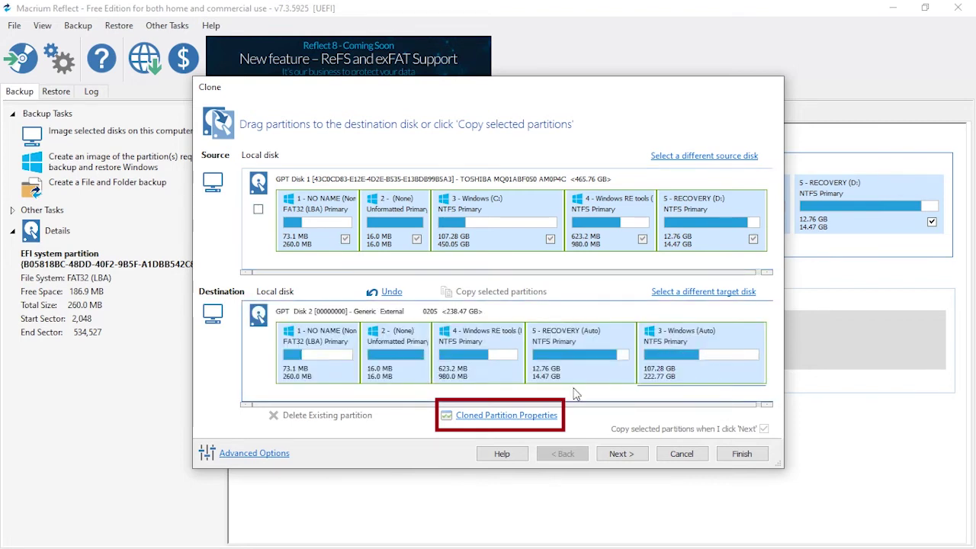
Adjust the cloned Windows partition to 222.772 GB with 0.335 MB of free space and accept its properties.
click(540, 420)
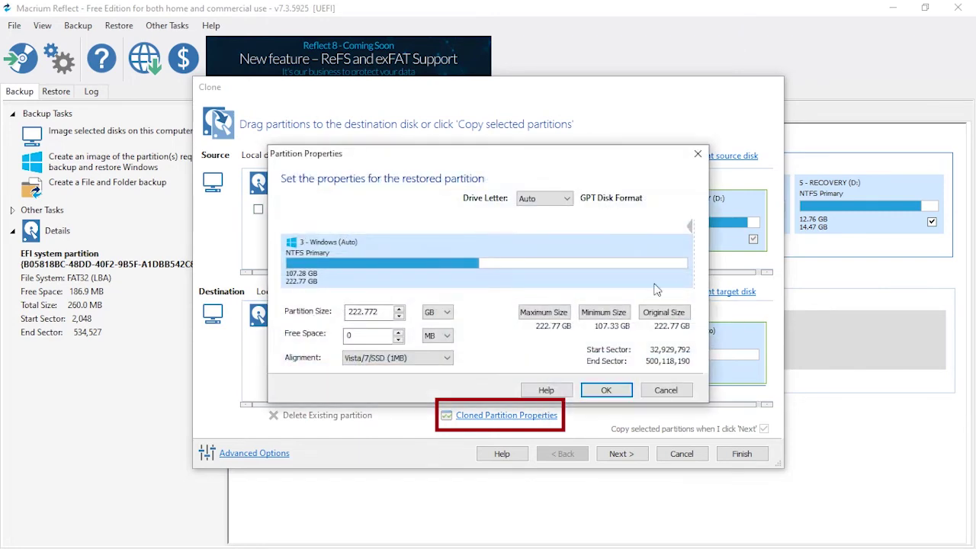
mouse_move(689, 233)
mouse_down()
mouse_move(674, 236)
mouse_move(703, 240)
mouse_up()
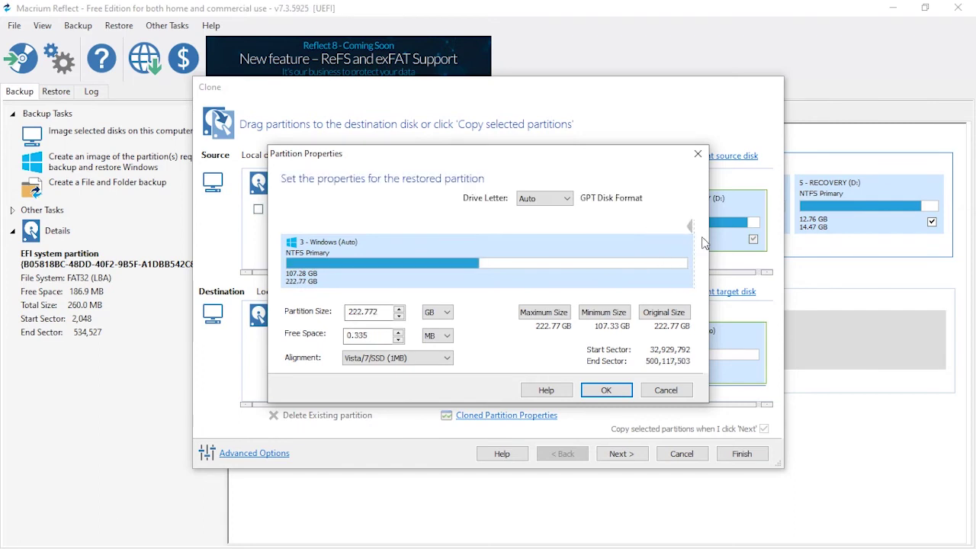
click(607, 390)
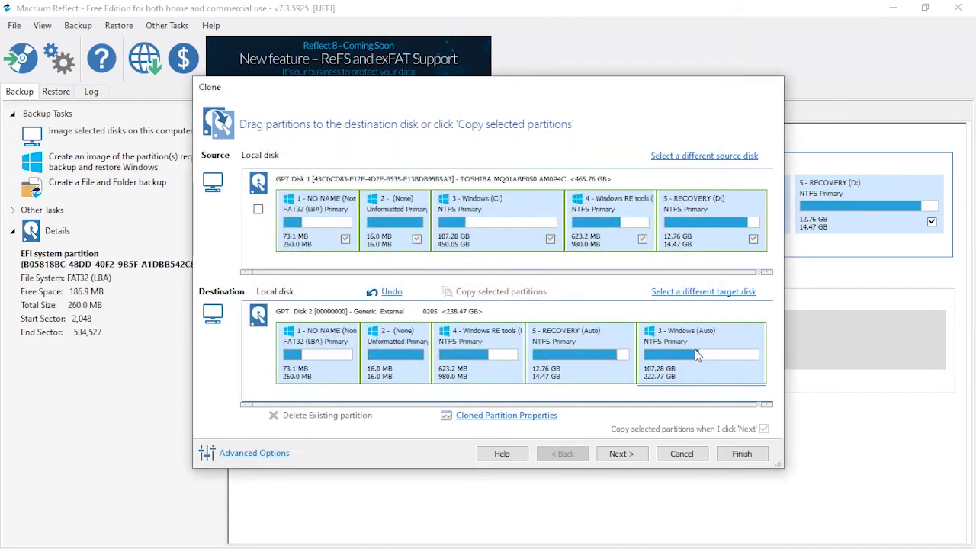
Skip scheduling, finish the clone setup and run it immediately with the backup definition name My Clone(1).
click(623, 455)
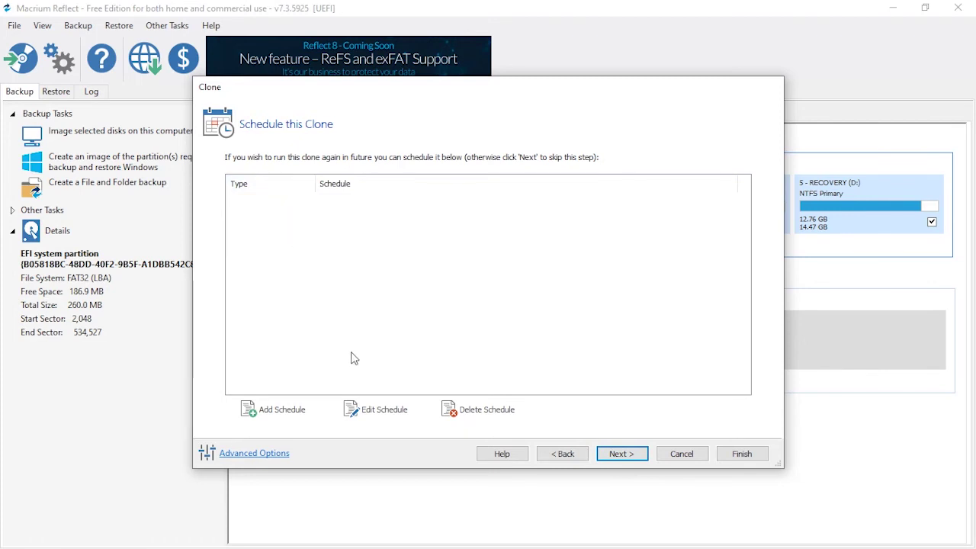
click(631, 456)
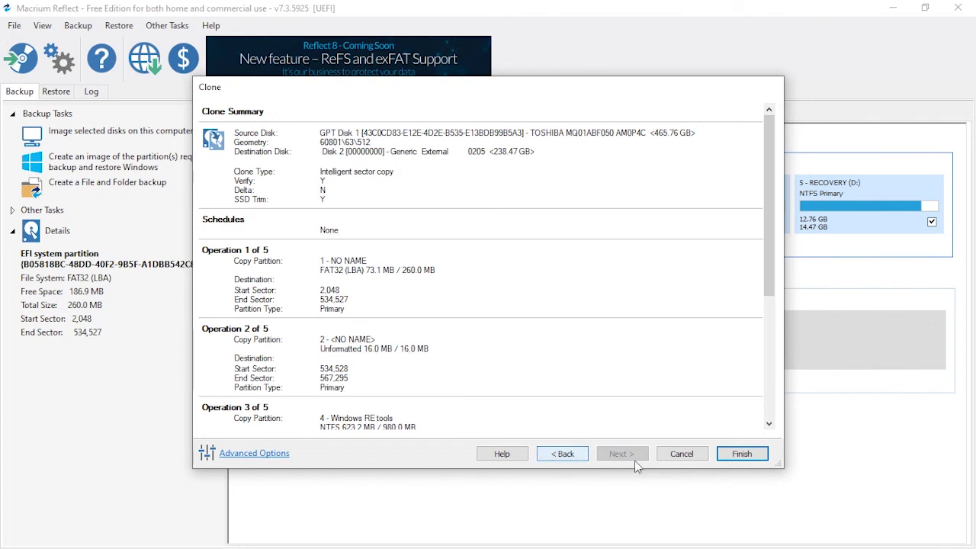
click(740, 456)
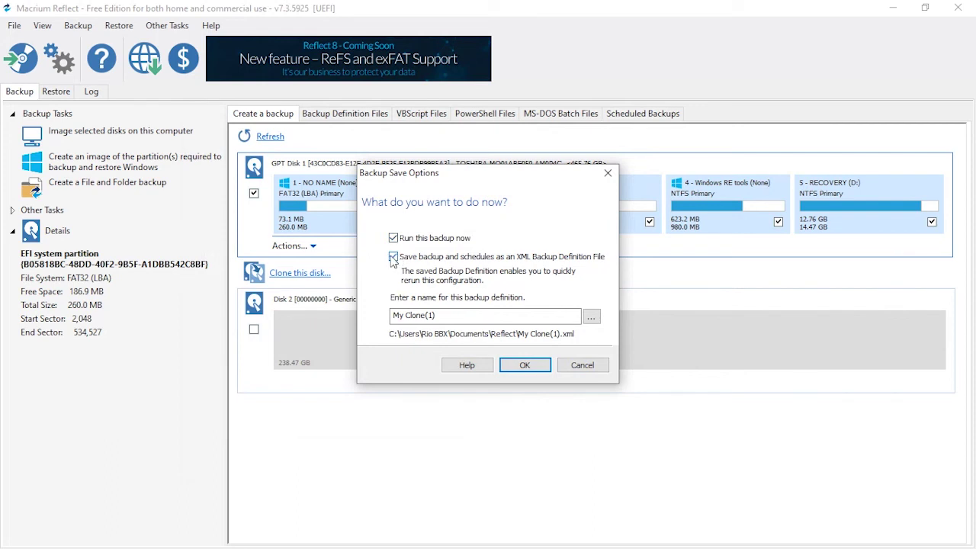
key(Return)
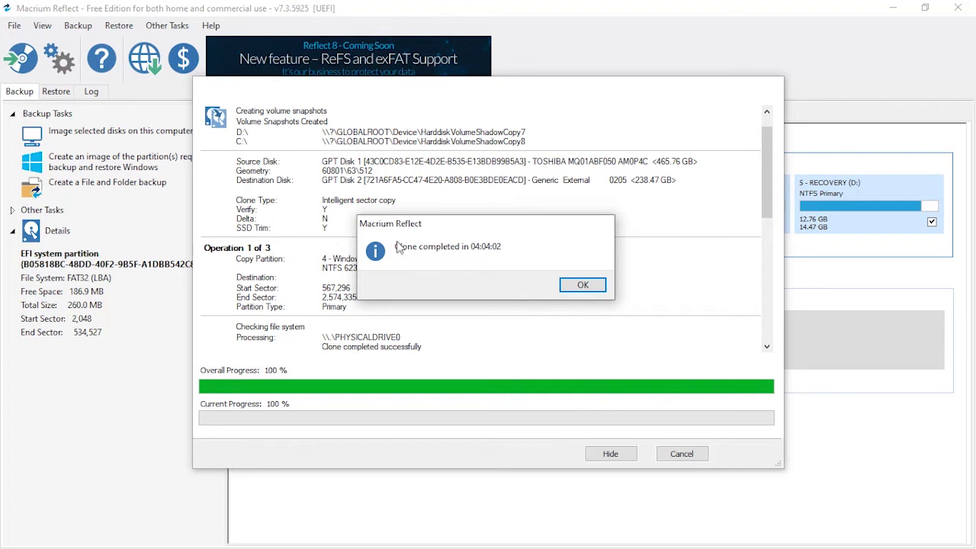
Acknowledge the end of the clone and close its progress report.
click(581, 286)
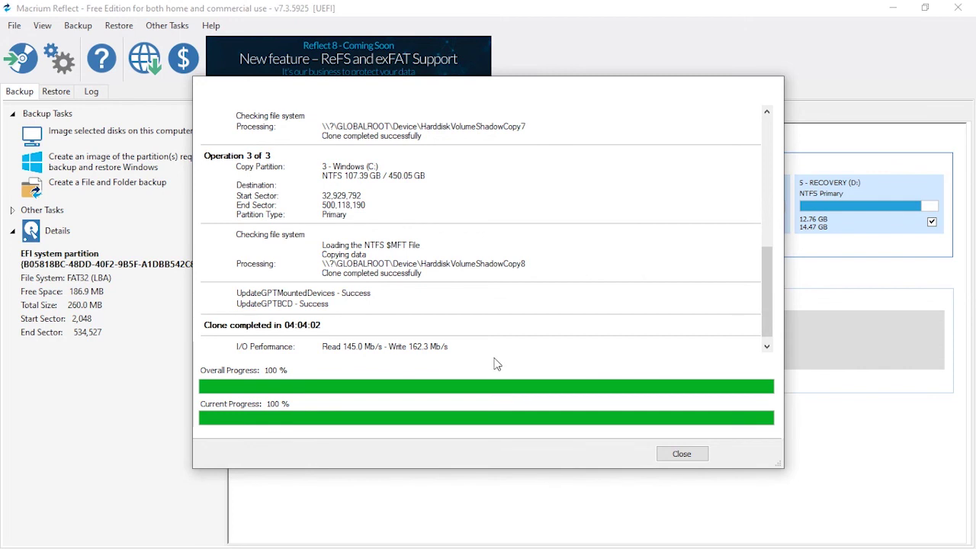
click(679, 455)
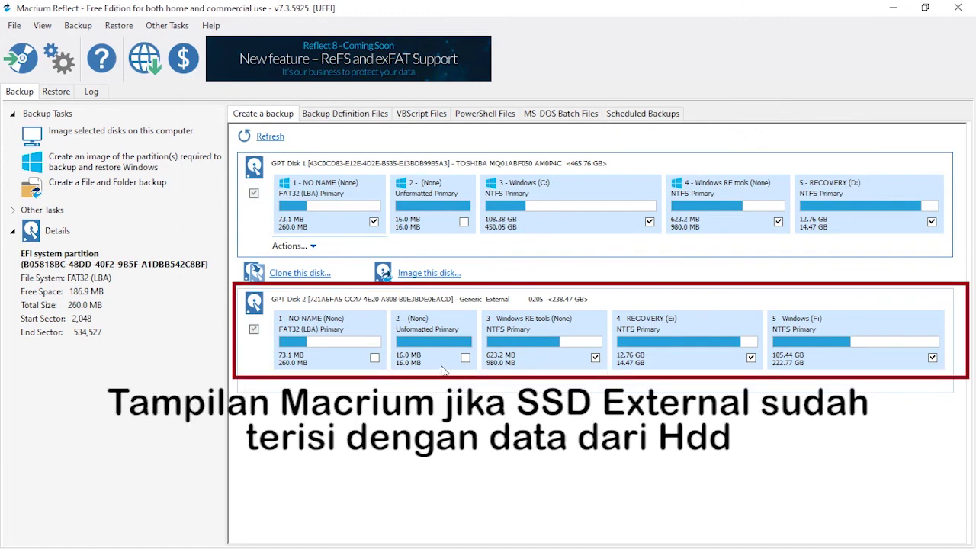
click(595, 356)
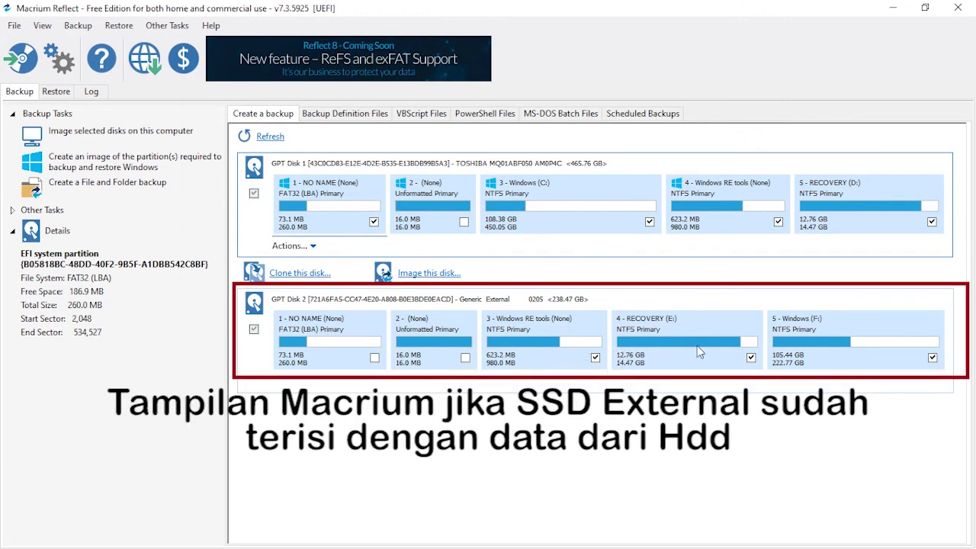